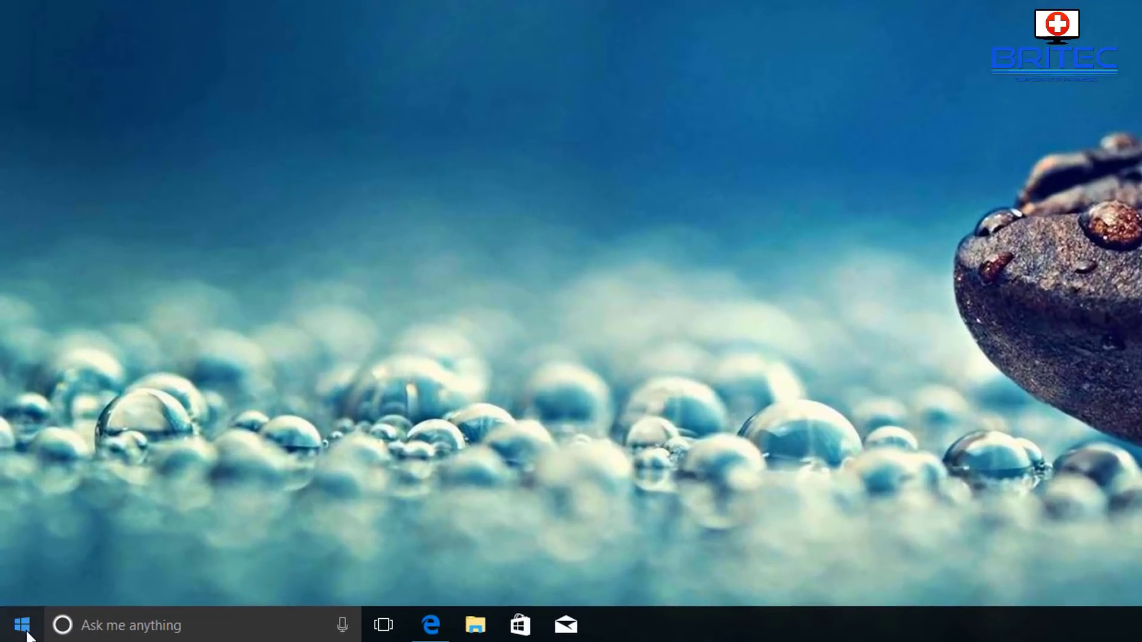
Step: Check for updates under Settings' Update & Security so the Windows 10 version 1803 feature update starts downloading
click(34, 609)
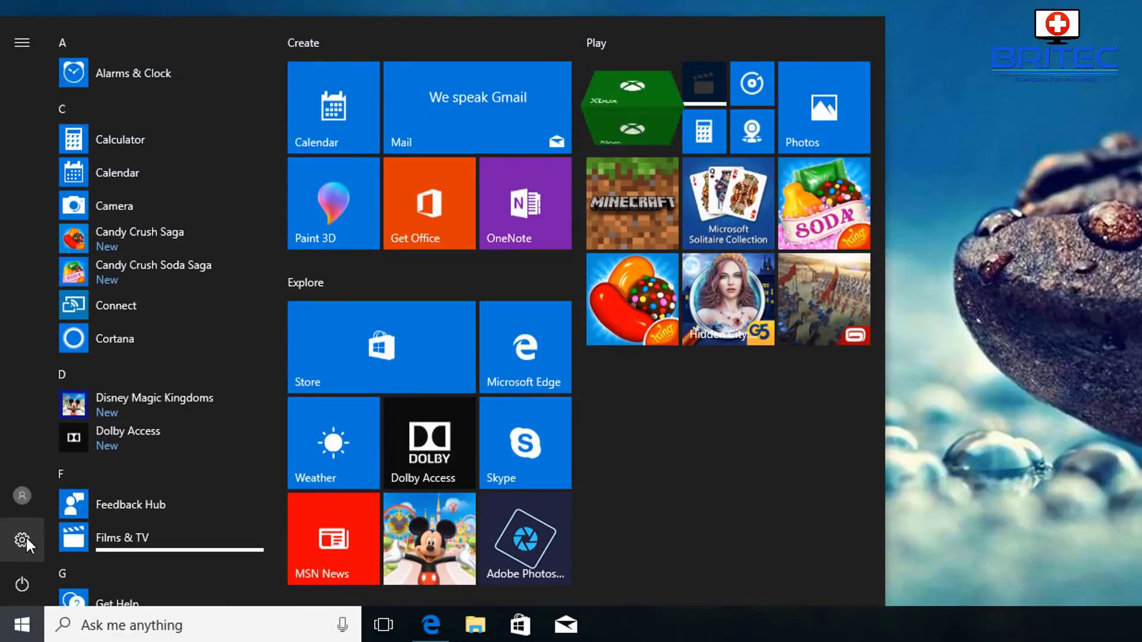
click(26, 539)
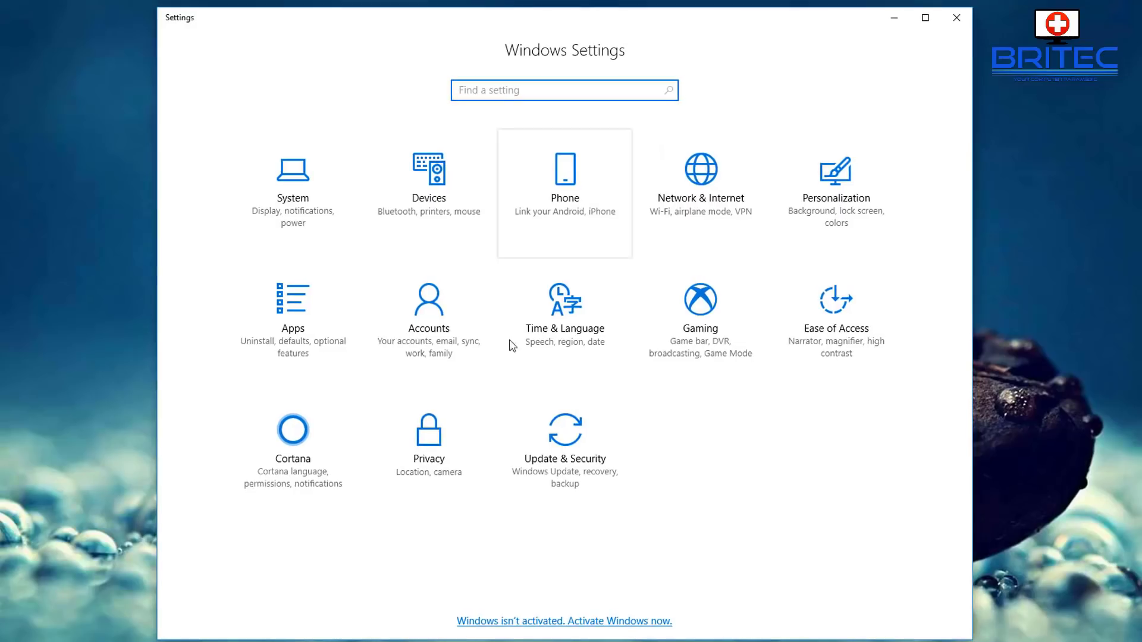
click(552, 453)
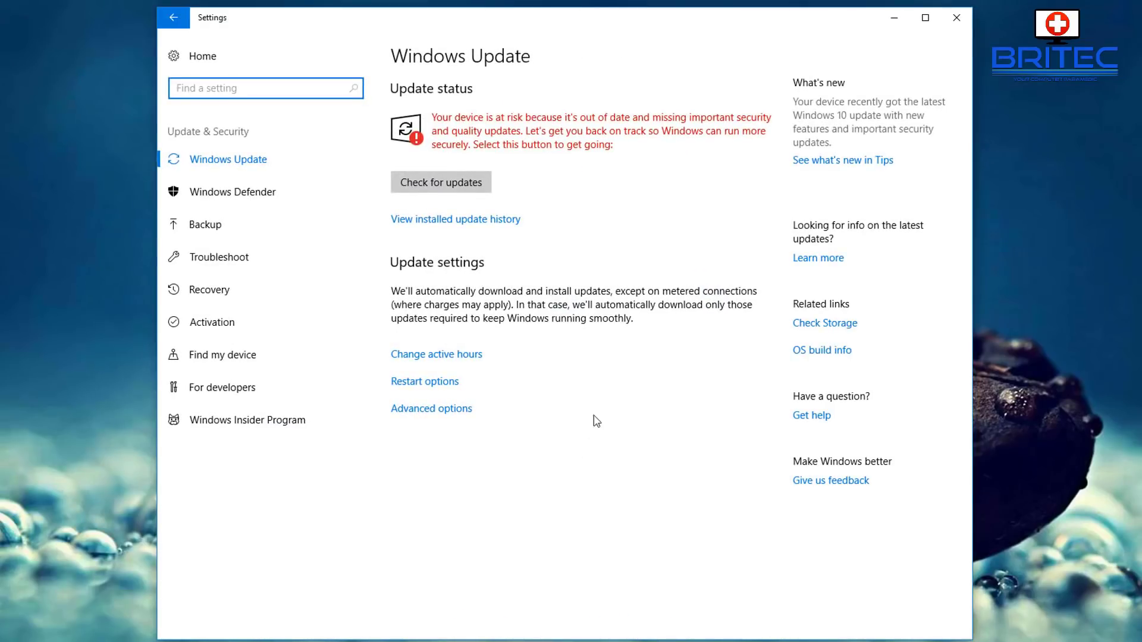
click(446, 185)
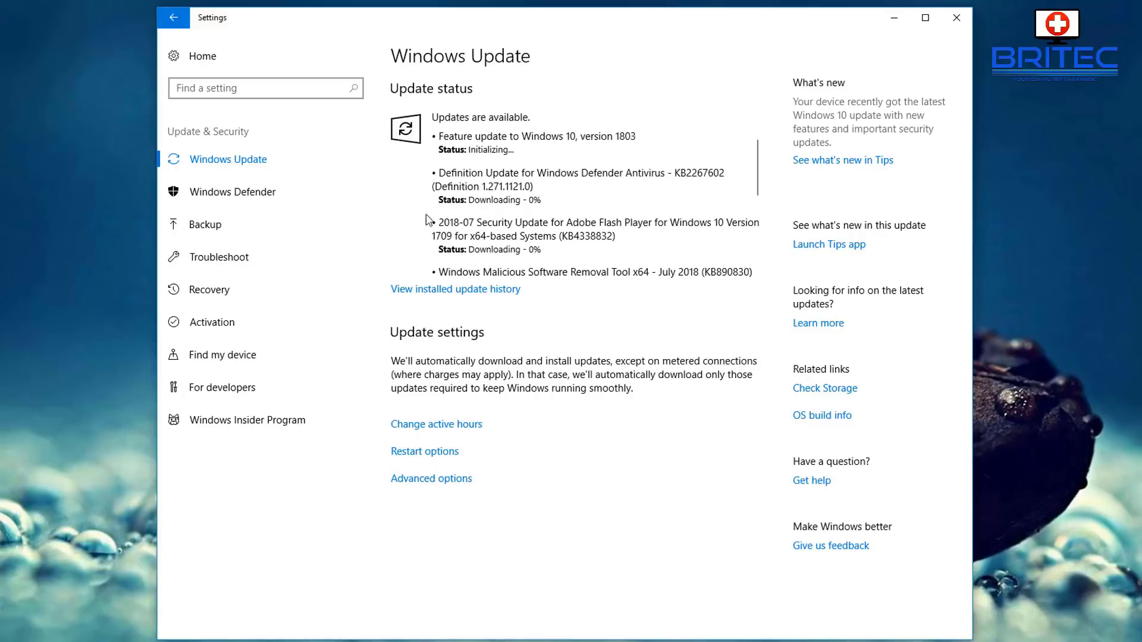
Step: Close Settings, review the StopUpdates10 blog page in Edge, then minimize the browser
click(953, 24)
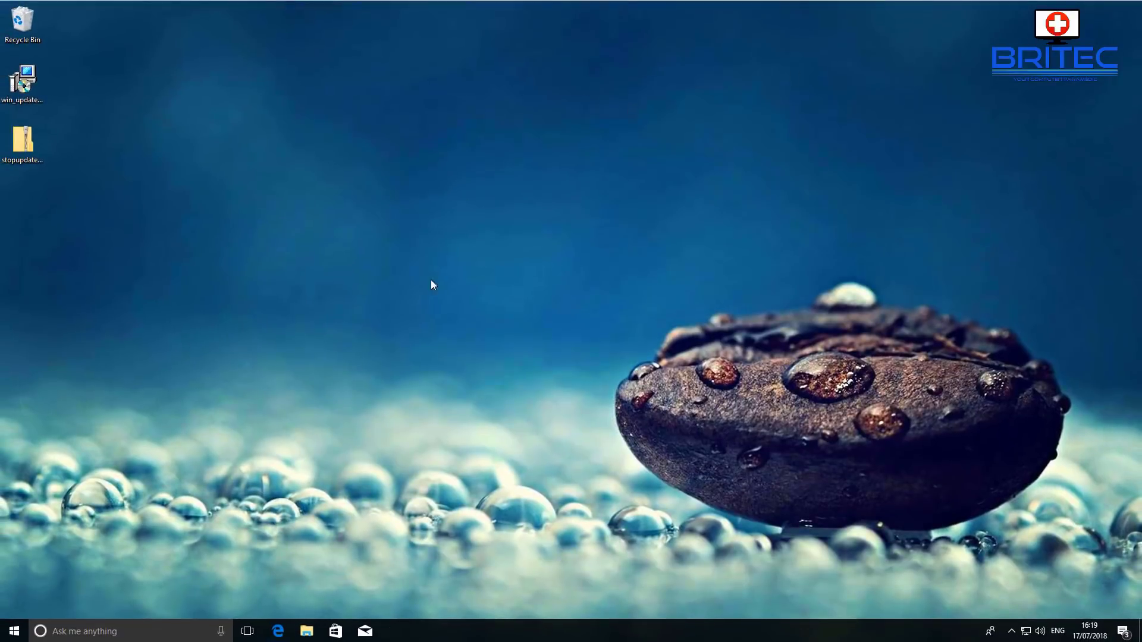
click(278, 631)
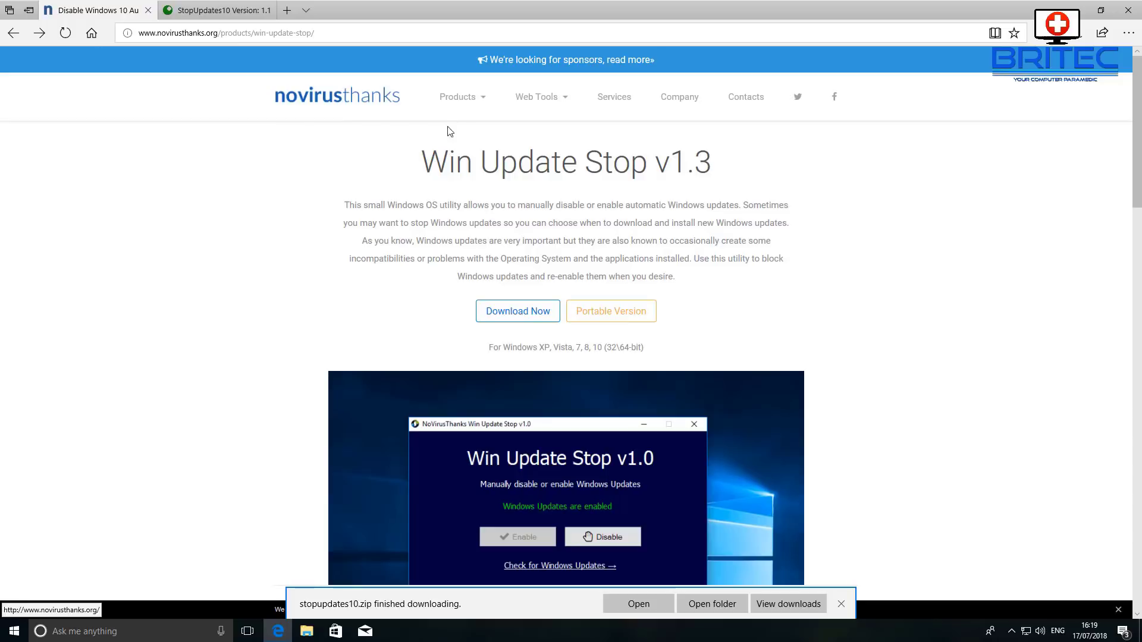
click(217, 12)
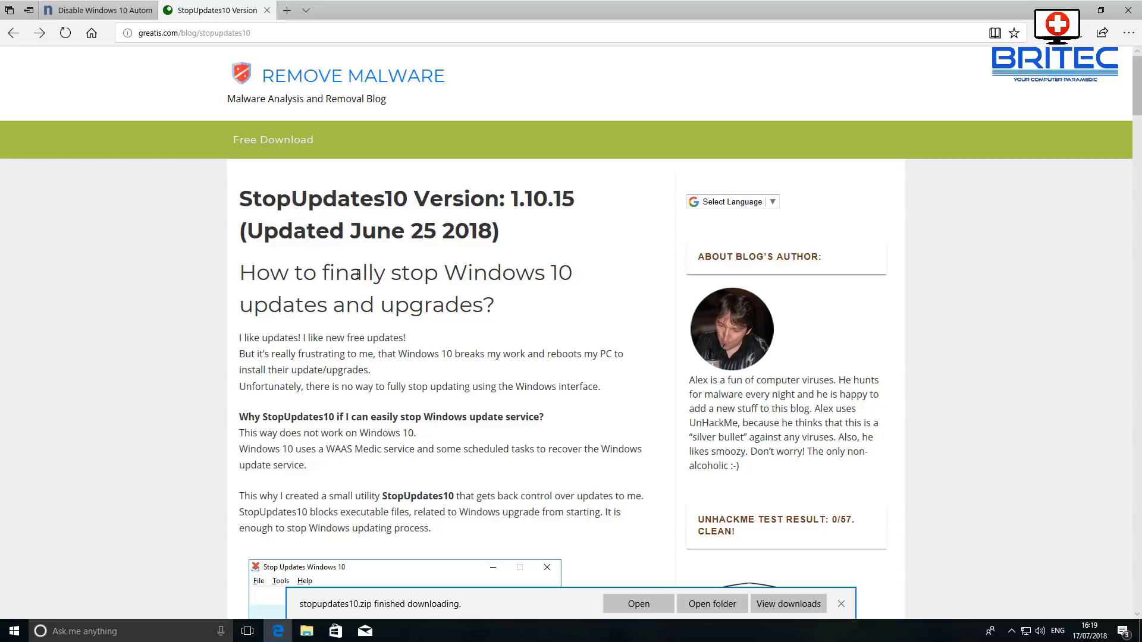
scroll(436, 278, down, 3)
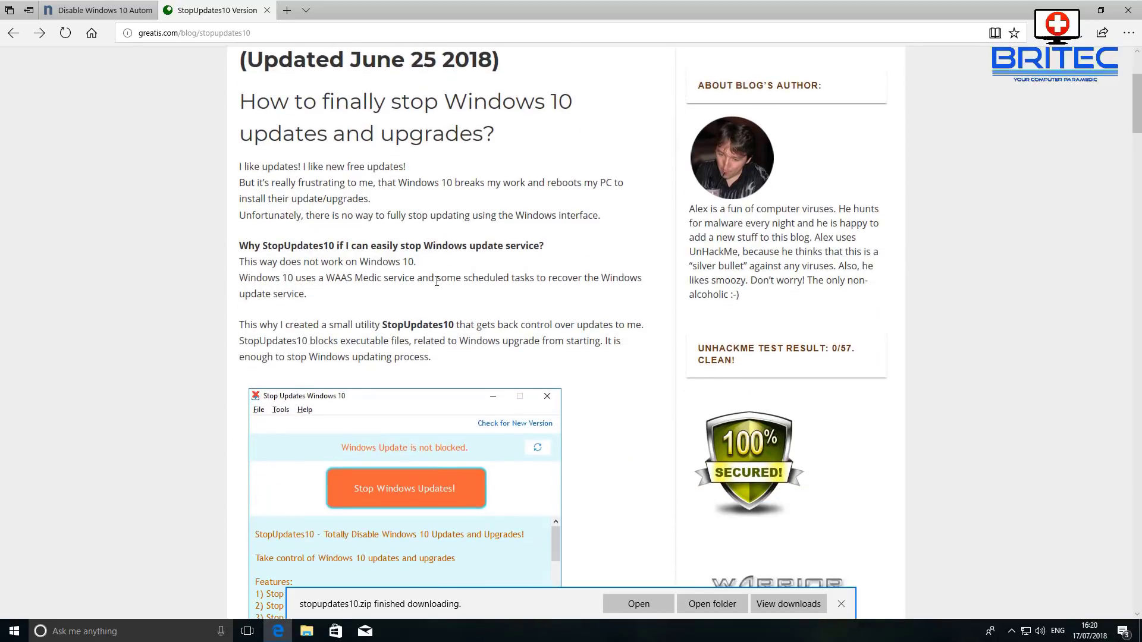
scroll(437, 282, down, 1)
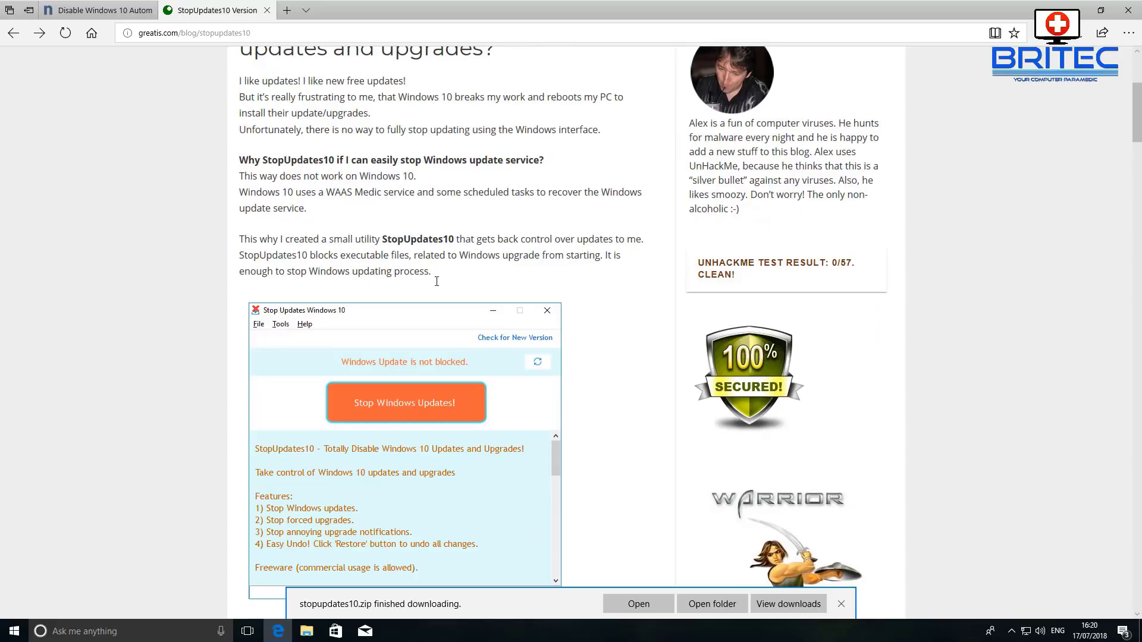
scroll(436, 281, up, 3)
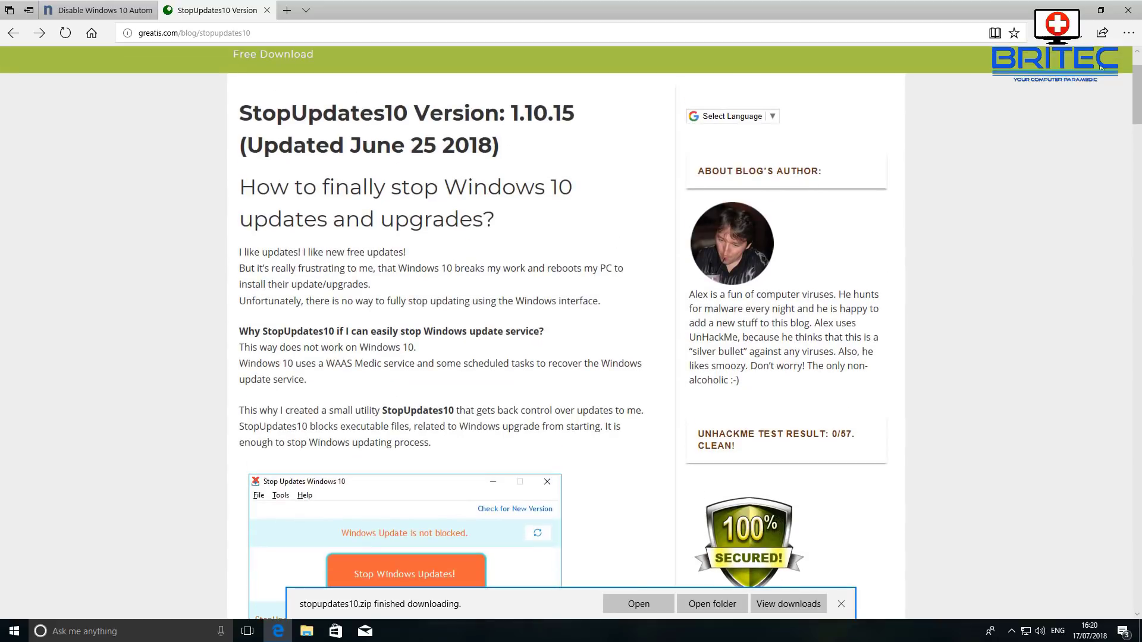
click(1077, 13)
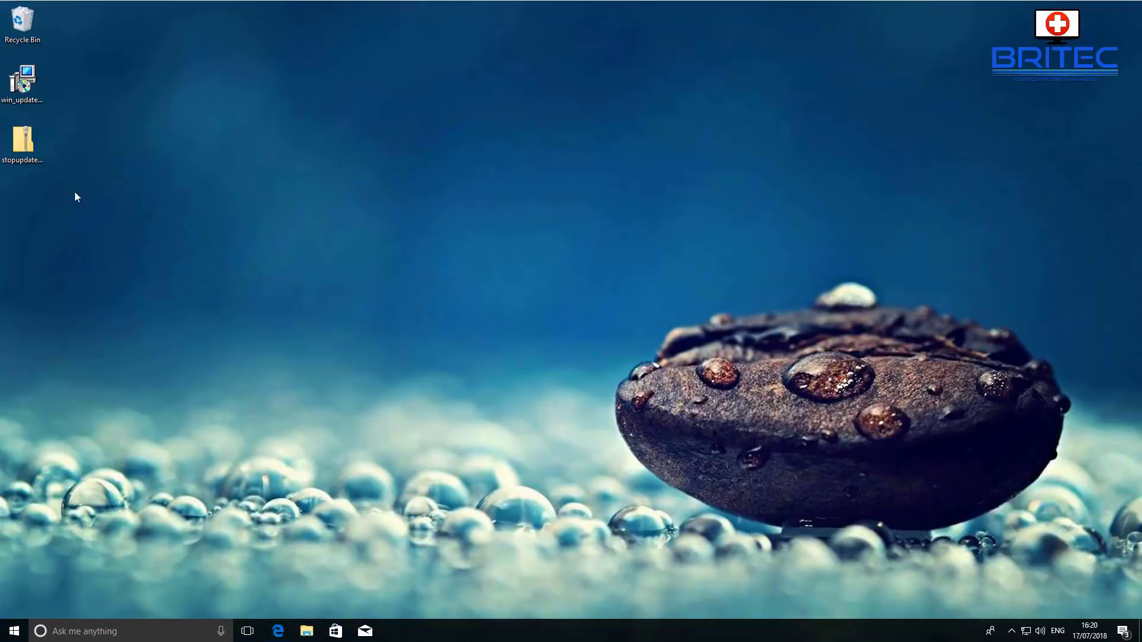
Step: Extract stopupdates10setup from the stopupdates10 zip onto the desktop and run it
double_click(26, 150)
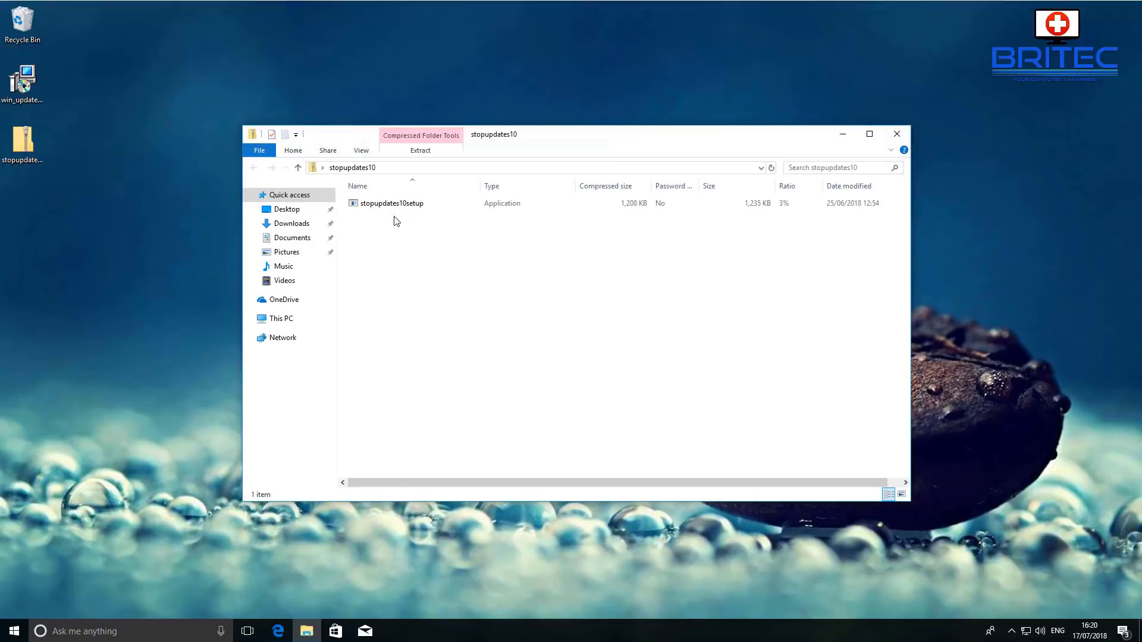
drag(406, 219, 374, 196)
click(505, 88)
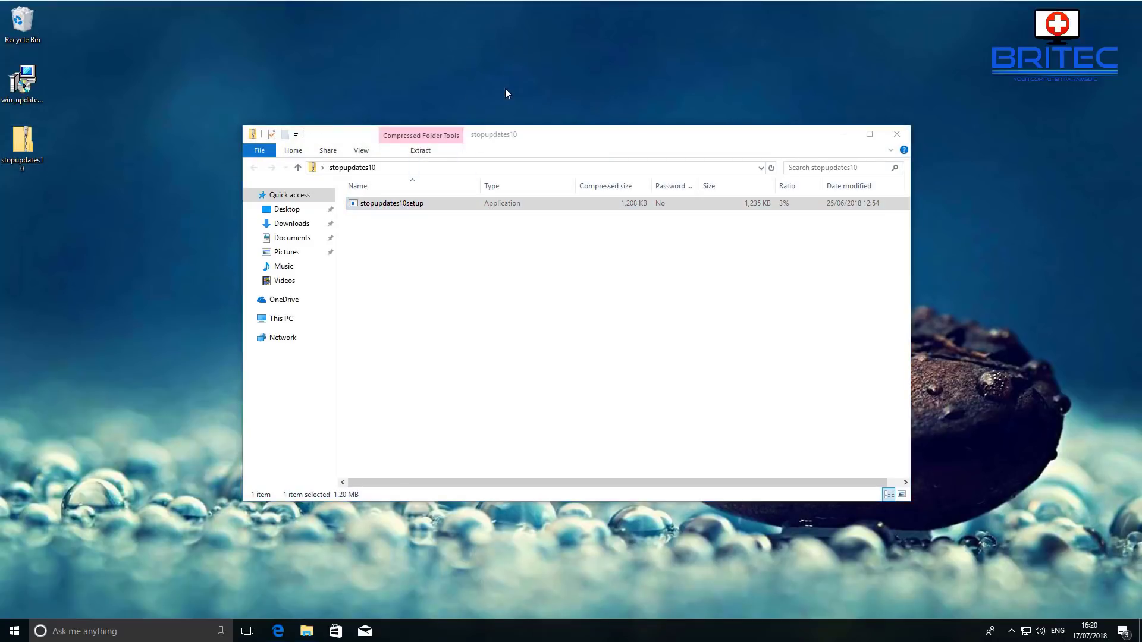
drag(379, 204, 490, 106)
click(897, 137)
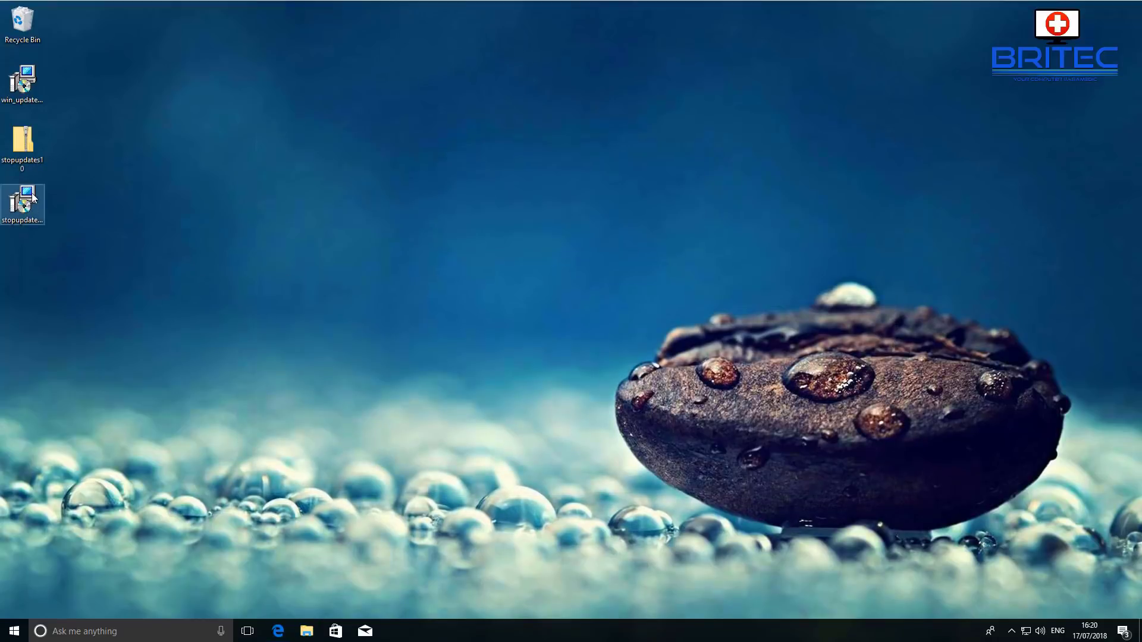
drag(25, 205, 568, 204)
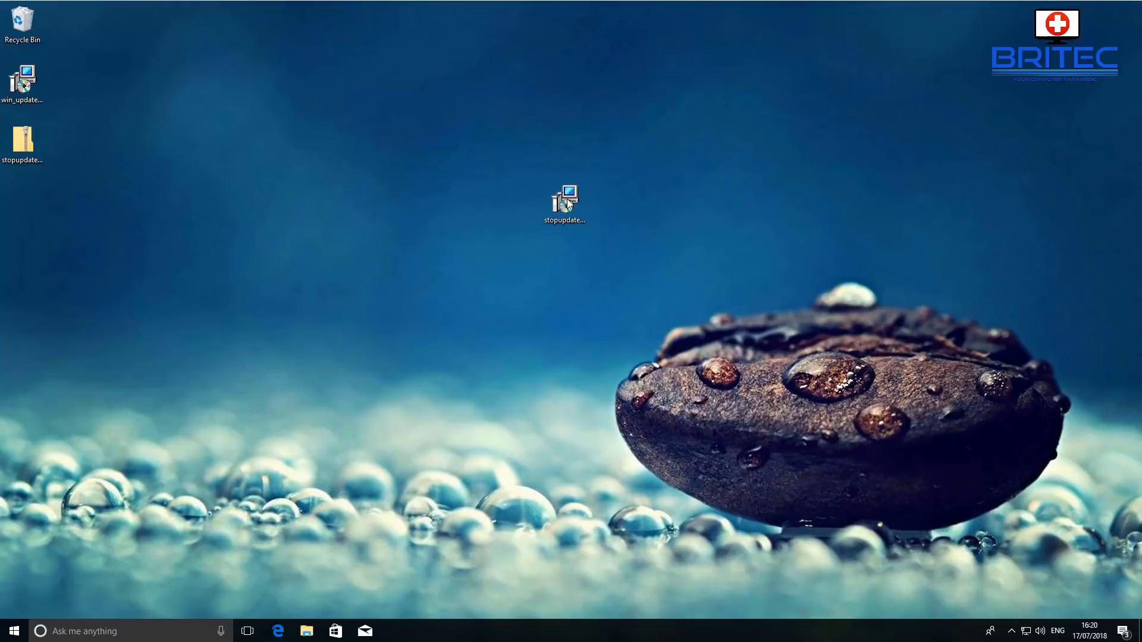
double_click(568, 205)
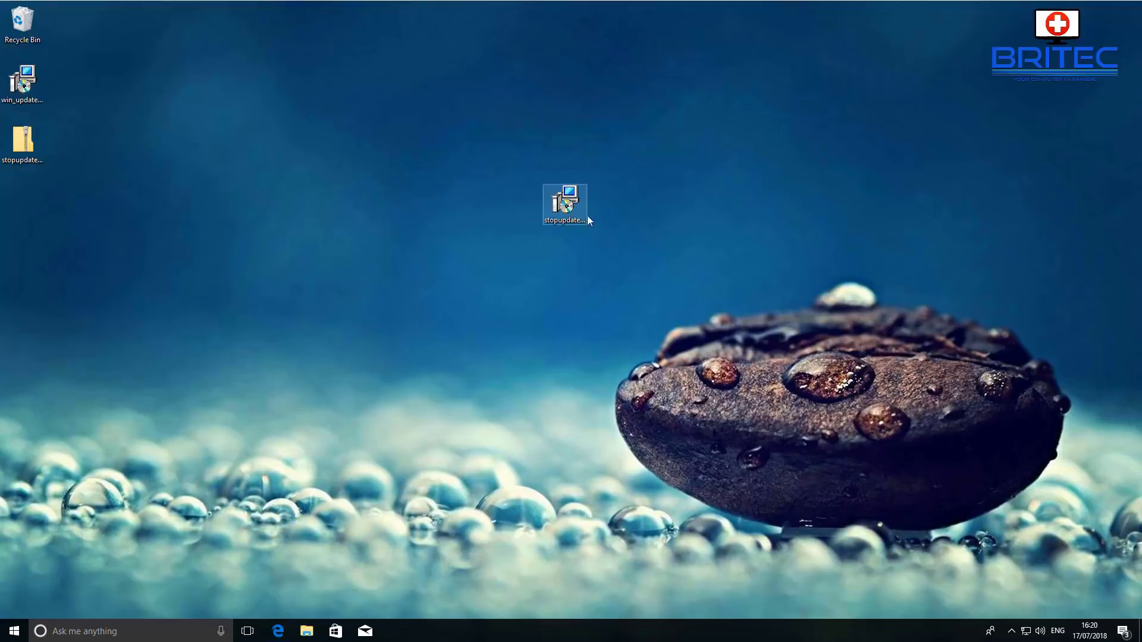
Step: Approve the installer, choose English, and accept the StopUpdates10 license agreement
key(alt+y)
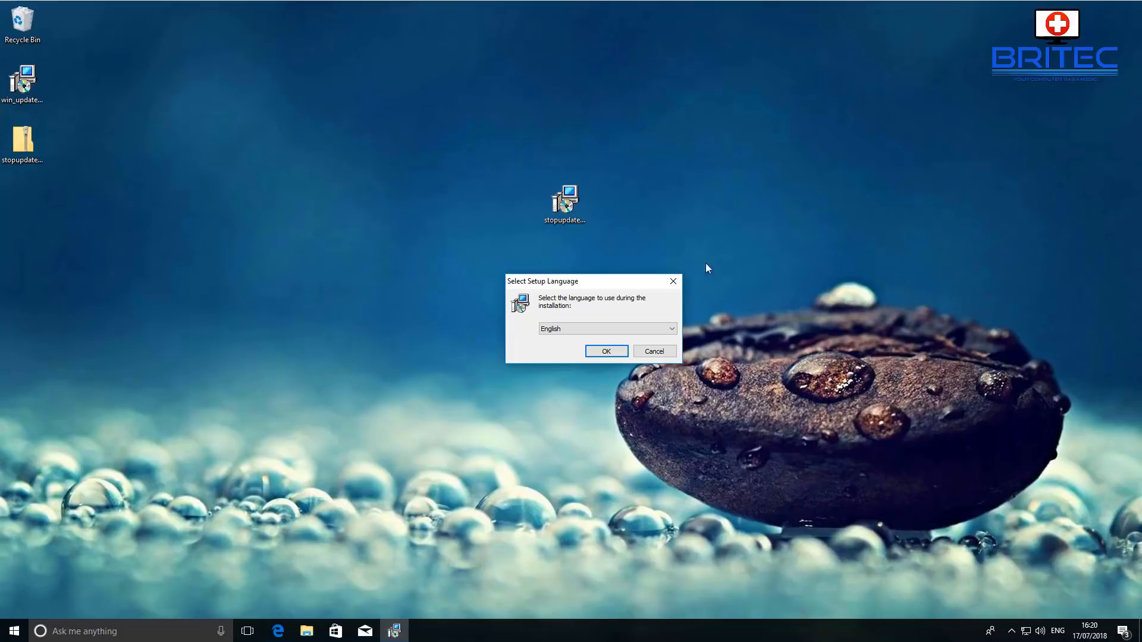
click(606, 352)
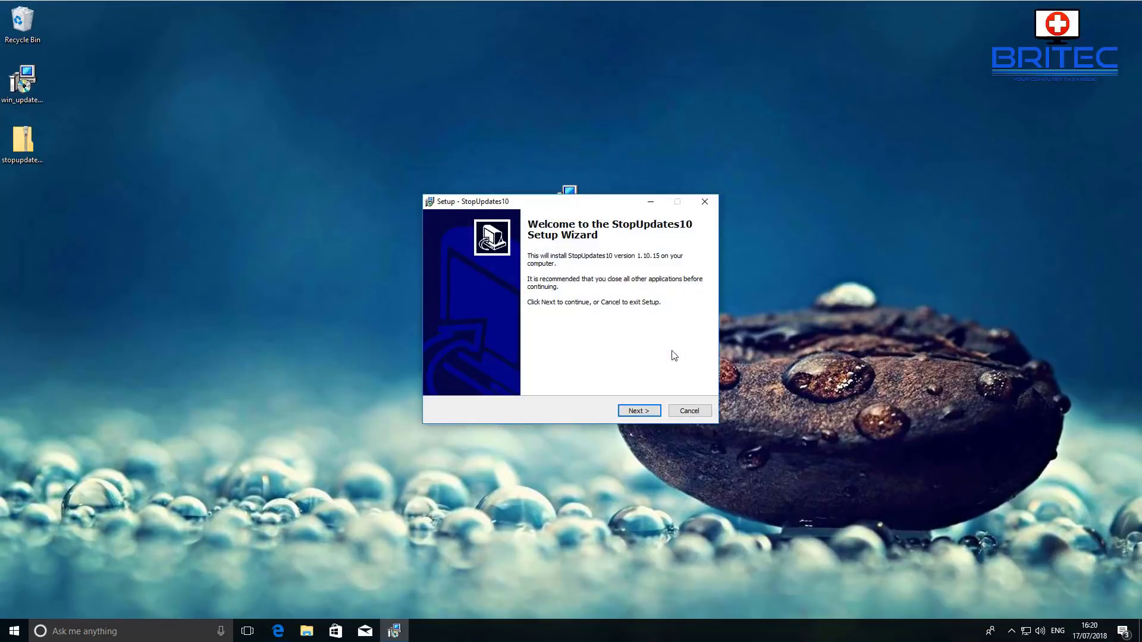
click(654, 411)
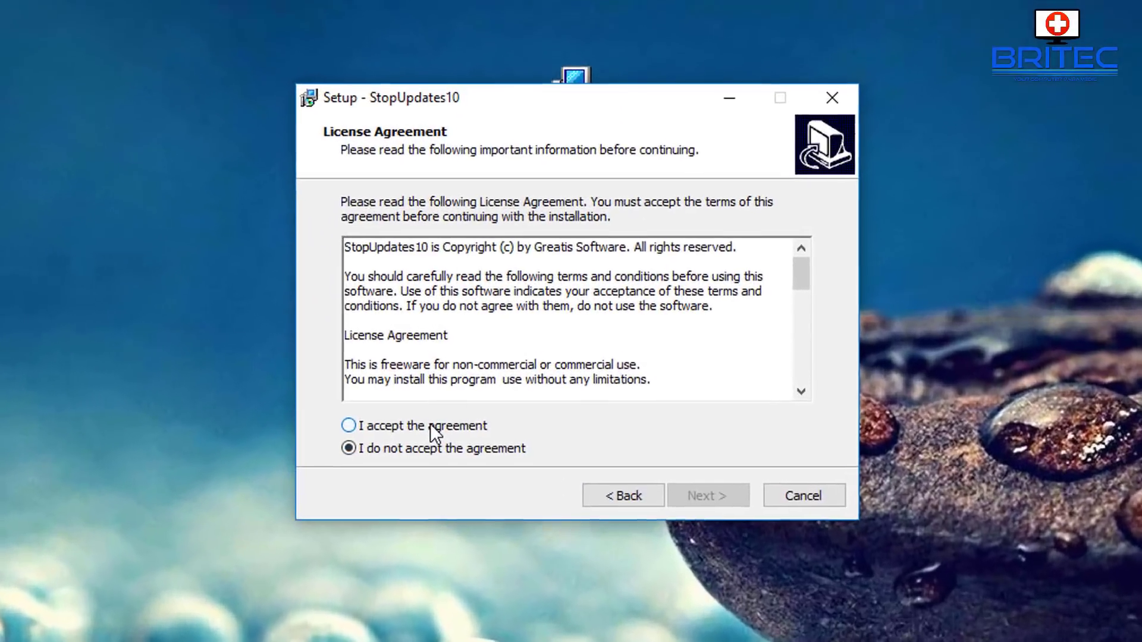
click(510, 374)
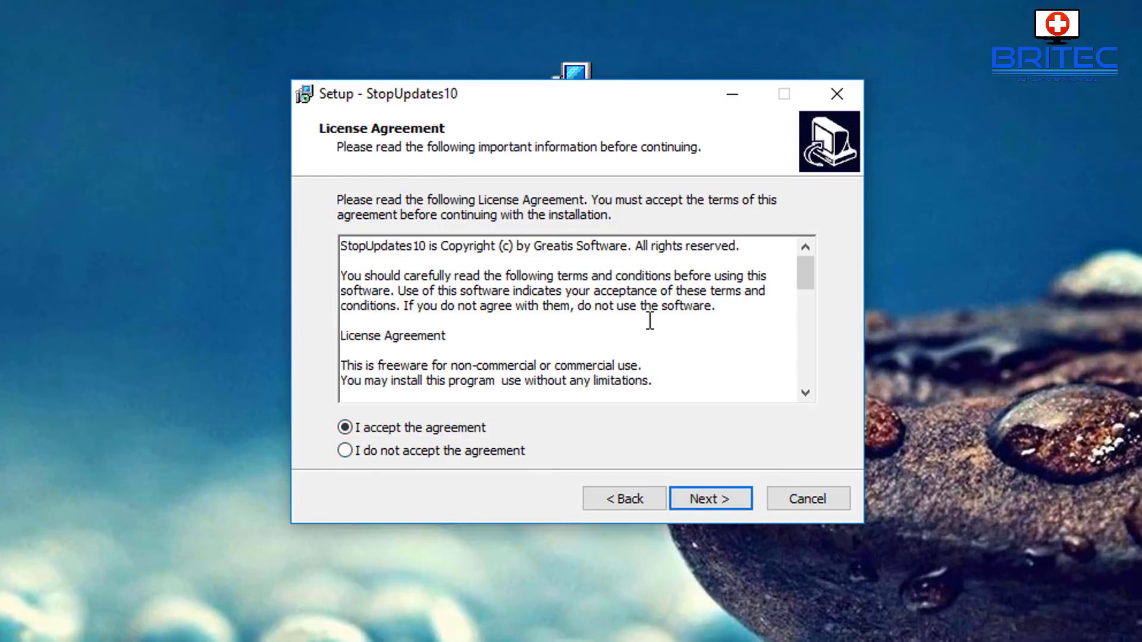
scroll(650, 321, down, 1)
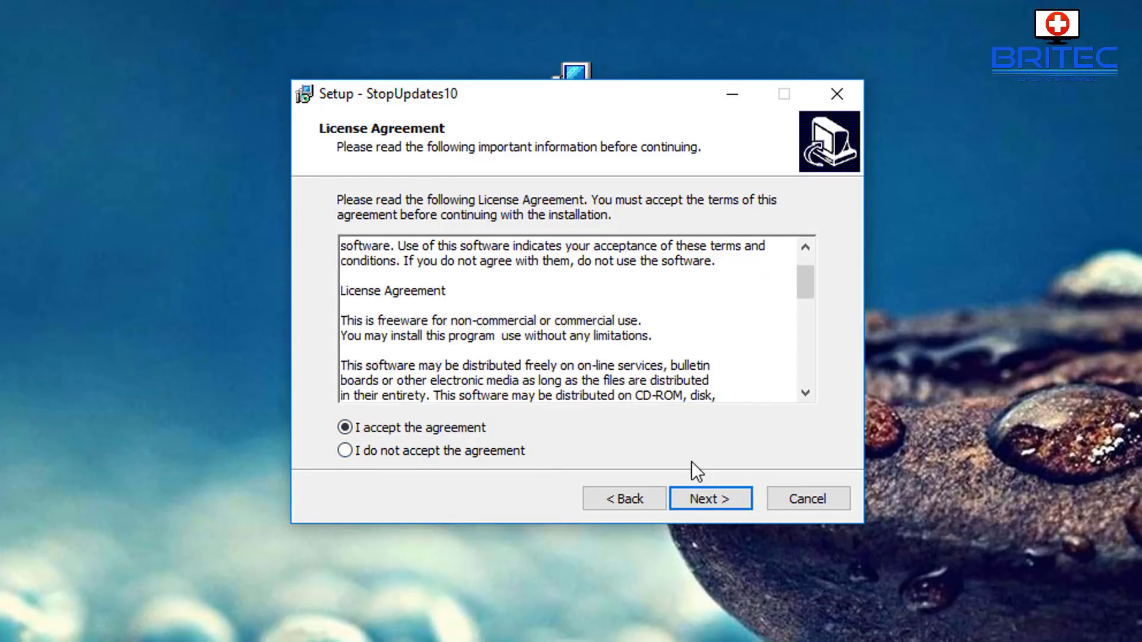
click(726, 502)
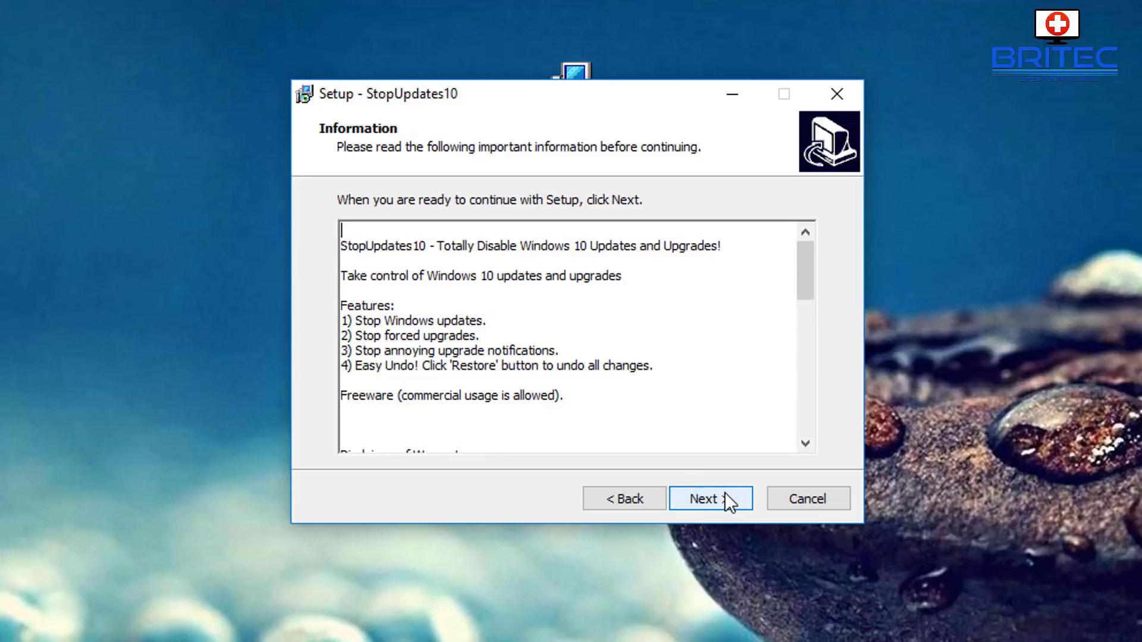
Step: Install to the default C:\Program Files (x86)\StopUpdates10 folder with default shortcuts and launch StopUpdates10
click(363, 321)
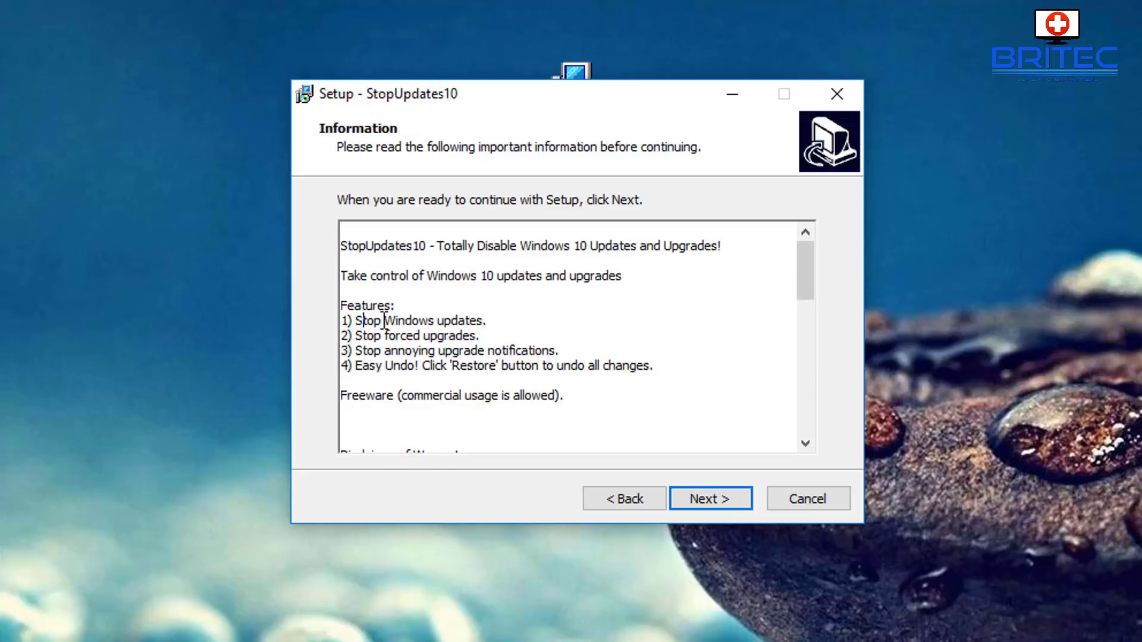
drag(384, 321, 359, 336)
click(694, 498)
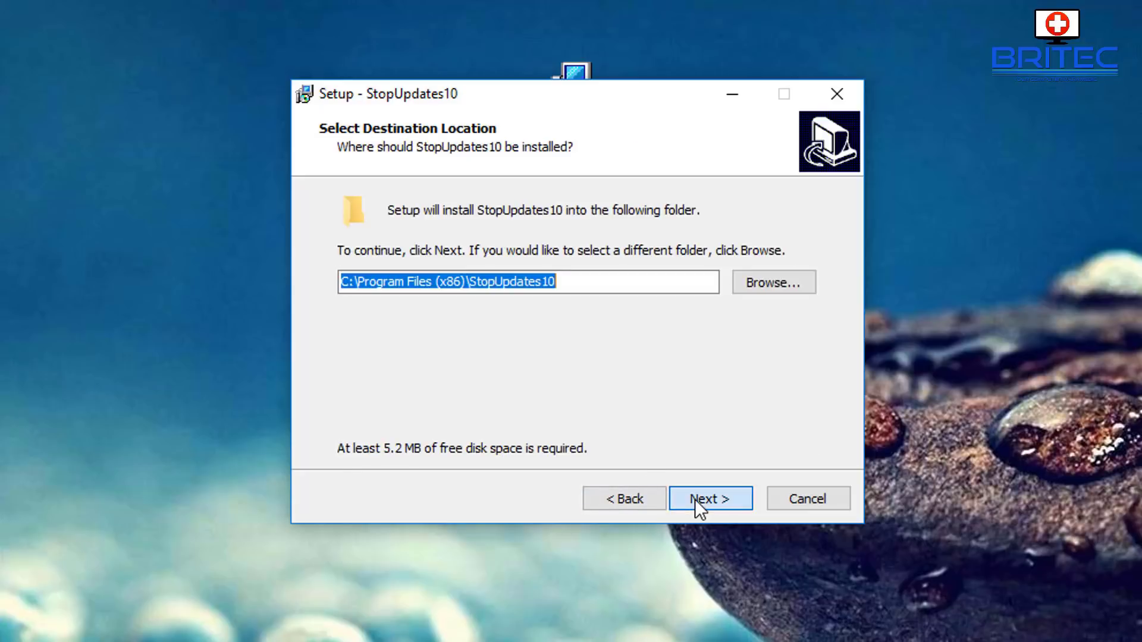
click(715, 498)
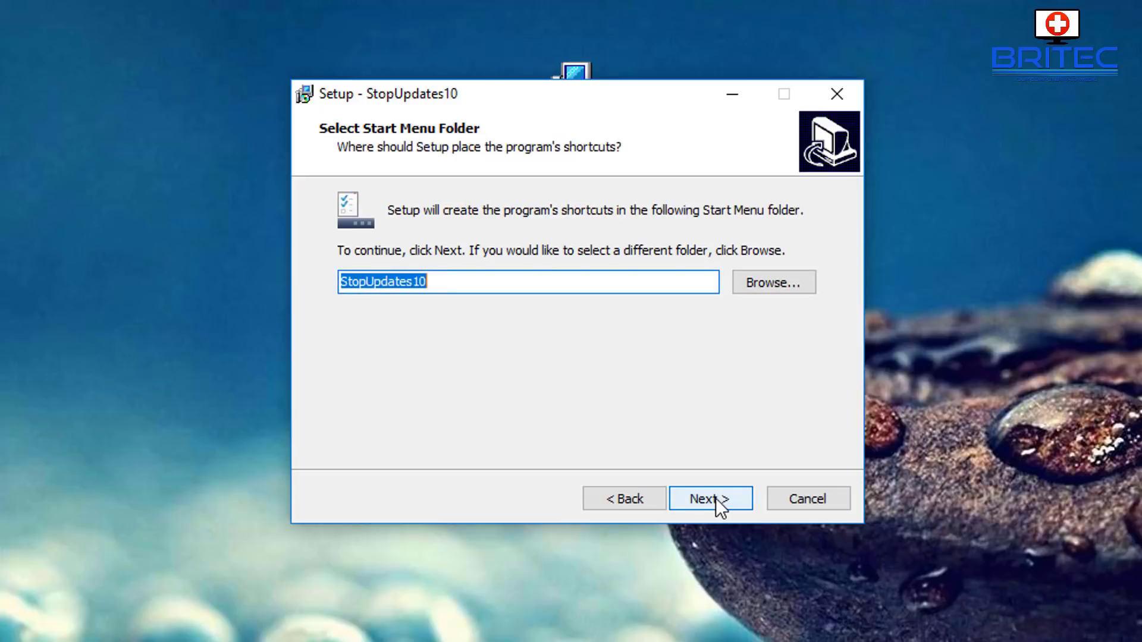
click(715, 498)
click(716, 498)
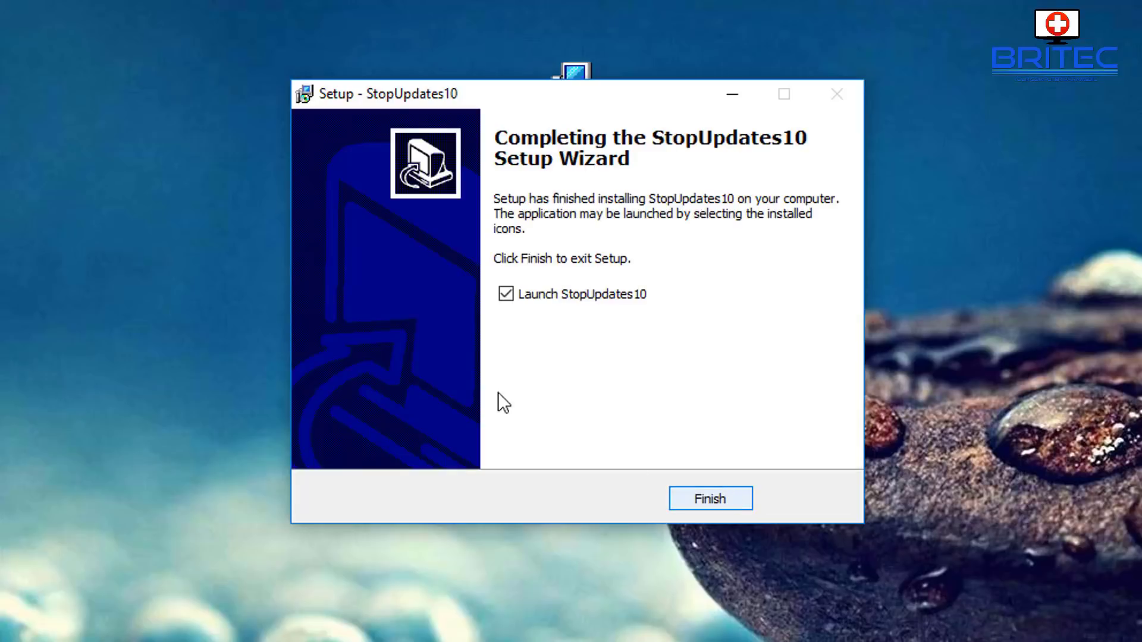
click(715, 504)
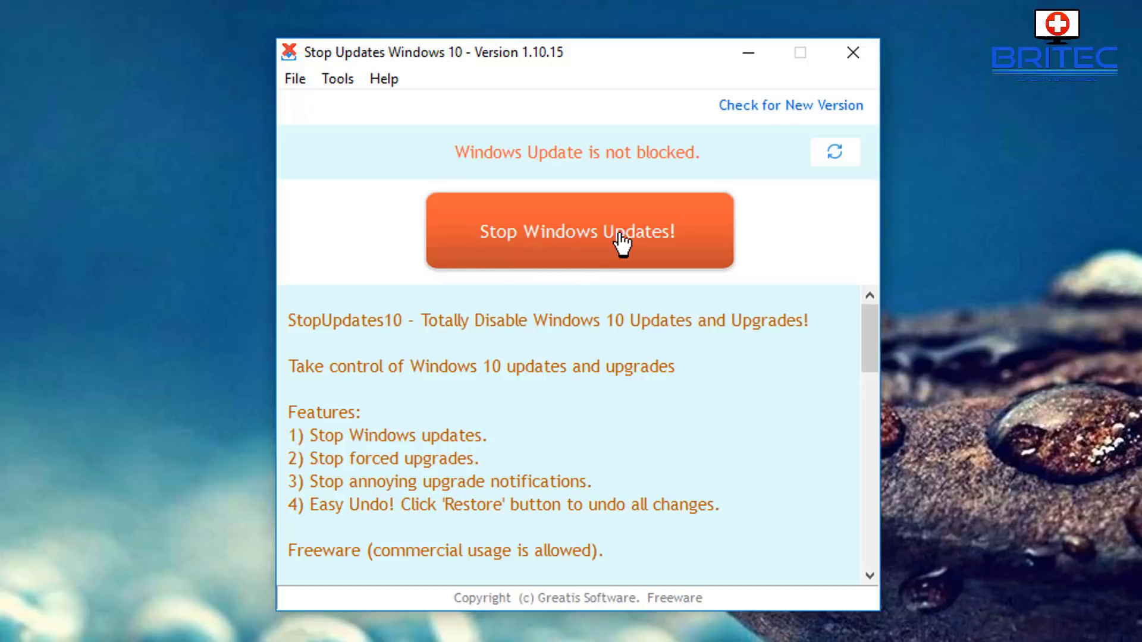
Step: Block Windows Update with Stop Windows Updates!, dismiss the success message, and close StopUpdates10
click(558, 245)
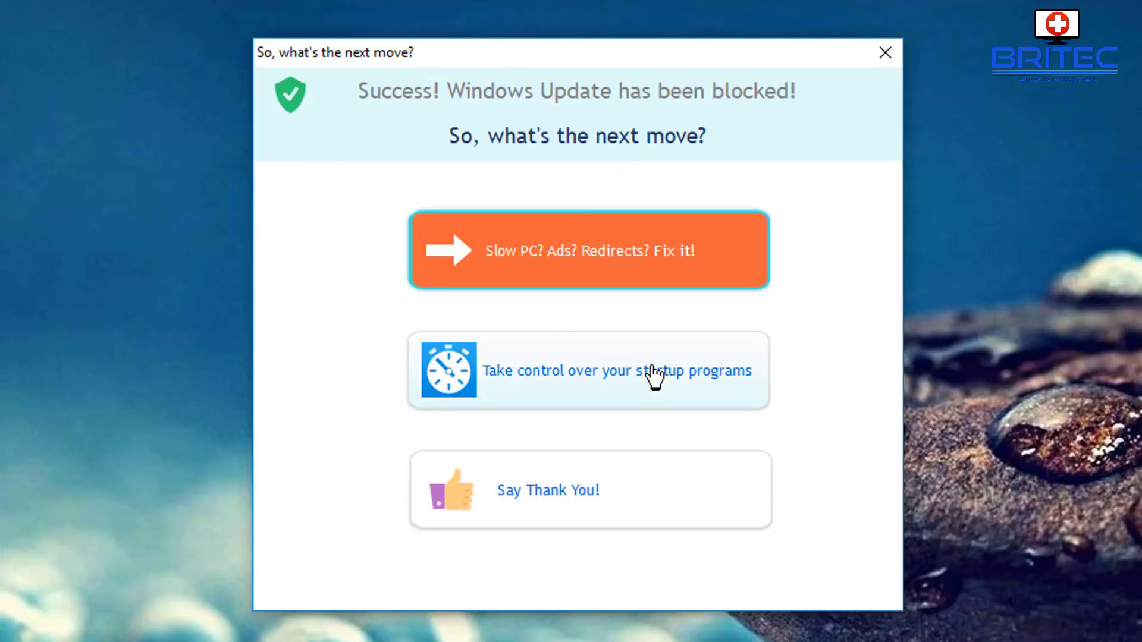
click(884, 53)
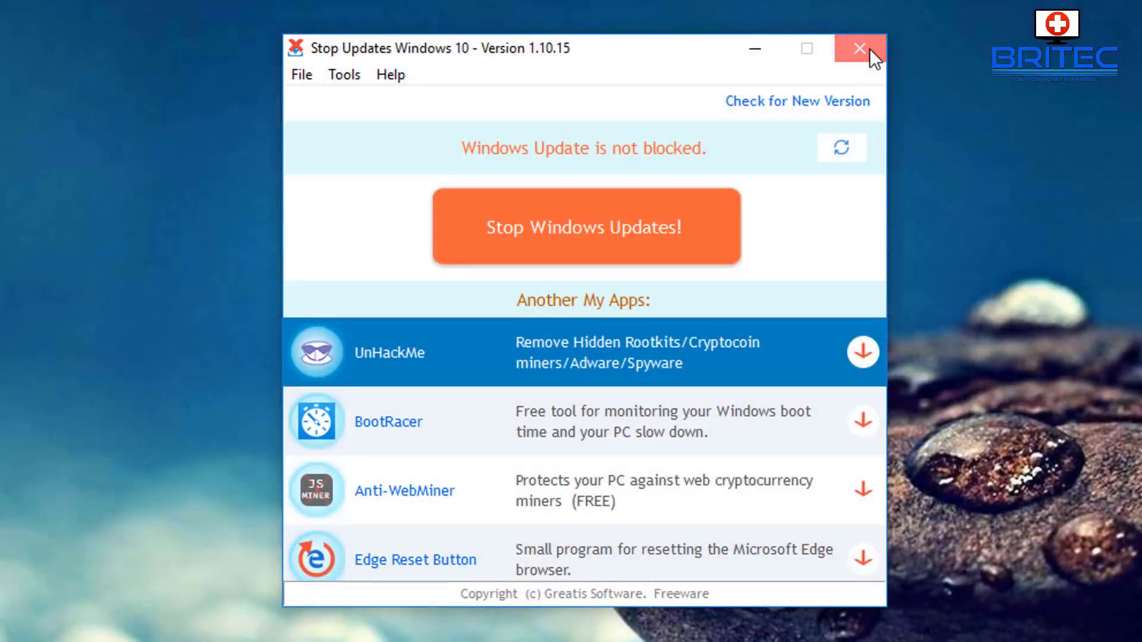
click(868, 49)
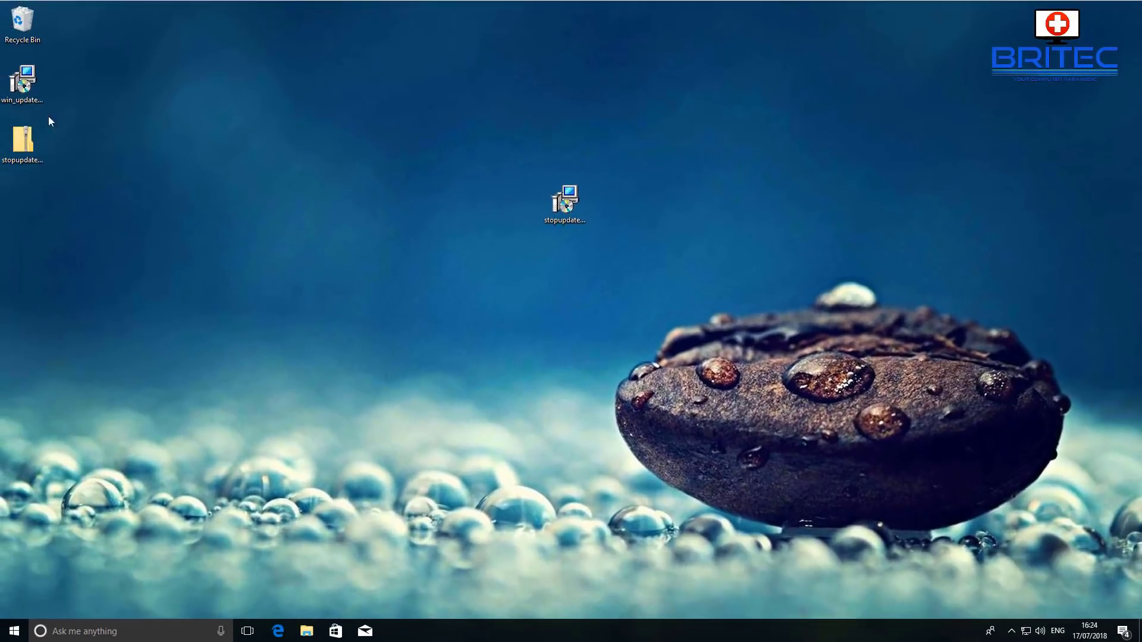
Step: Run the win_update_stop_setup installer and allow it to make changes
click(28, 85)
double_click(29, 85)
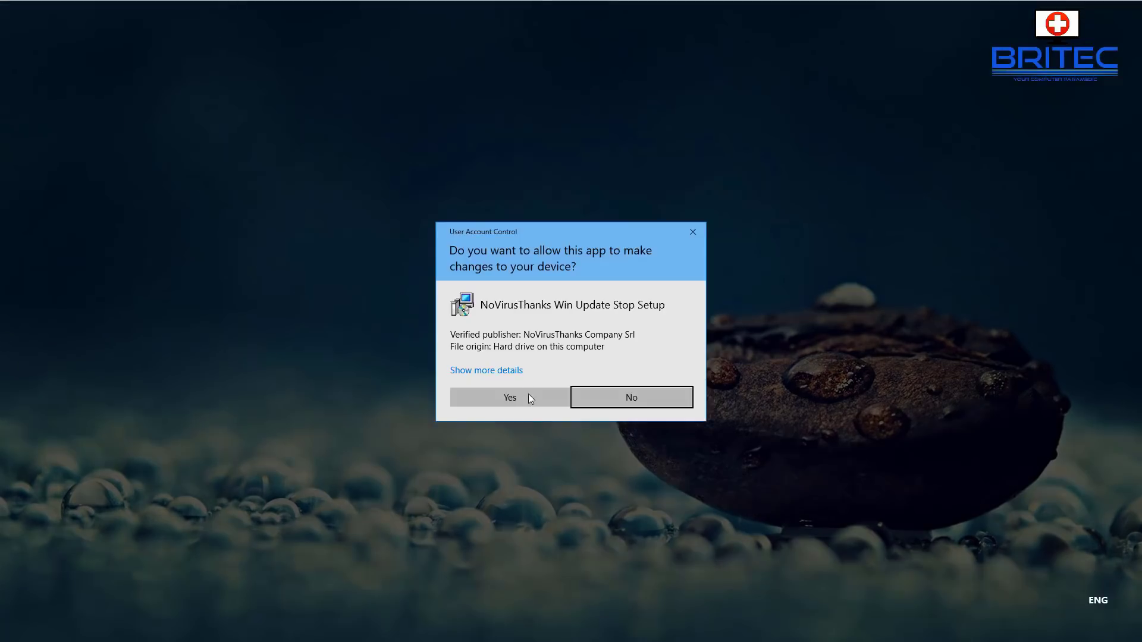
click(529, 395)
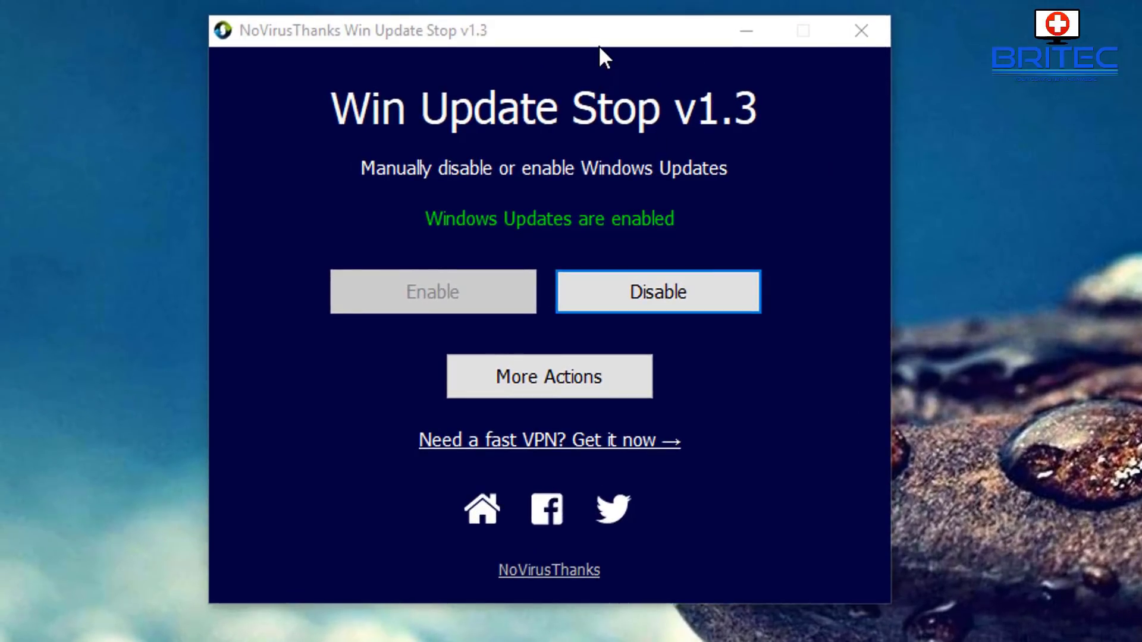
Step: Disable Windows Updates in Win Update Stop, then view and close the More Actions list
click(600, 48)
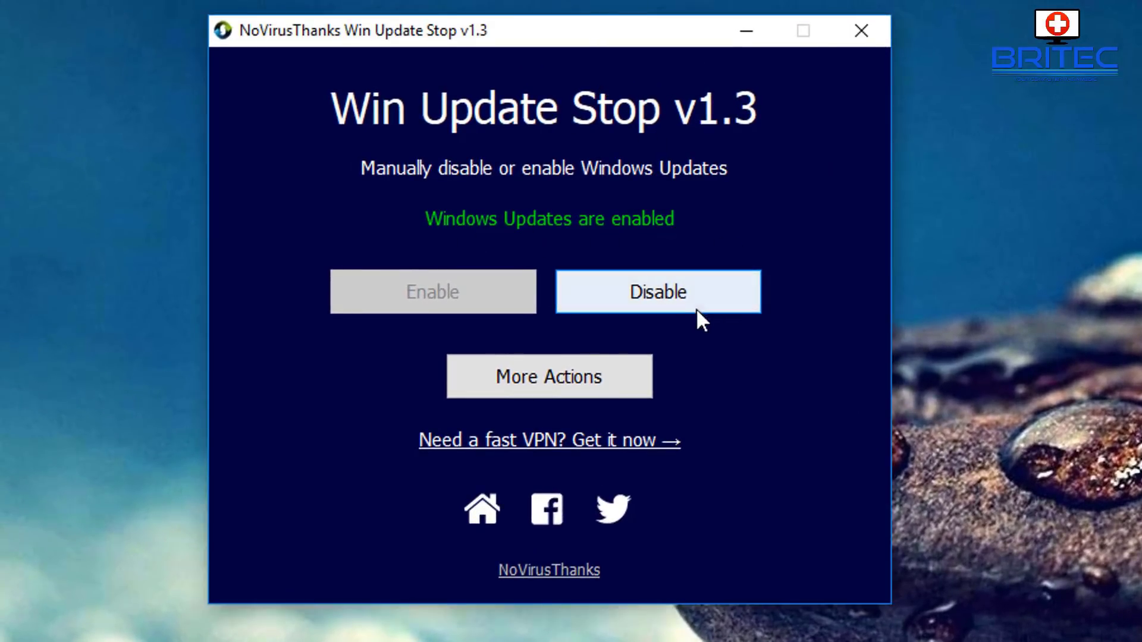
click(679, 302)
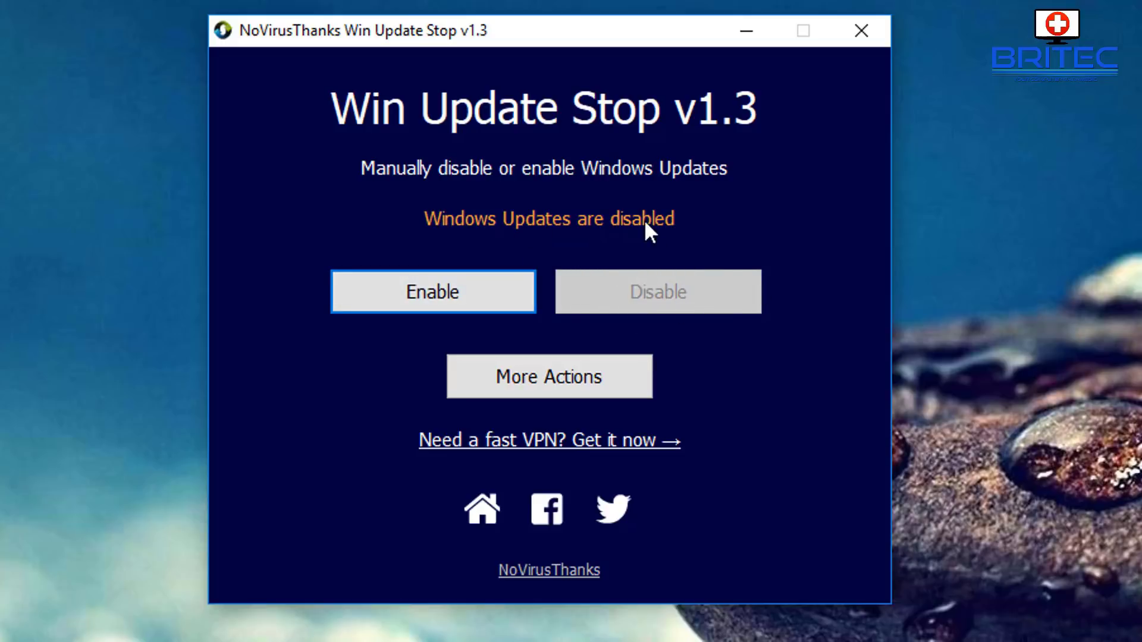
click(542, 370)
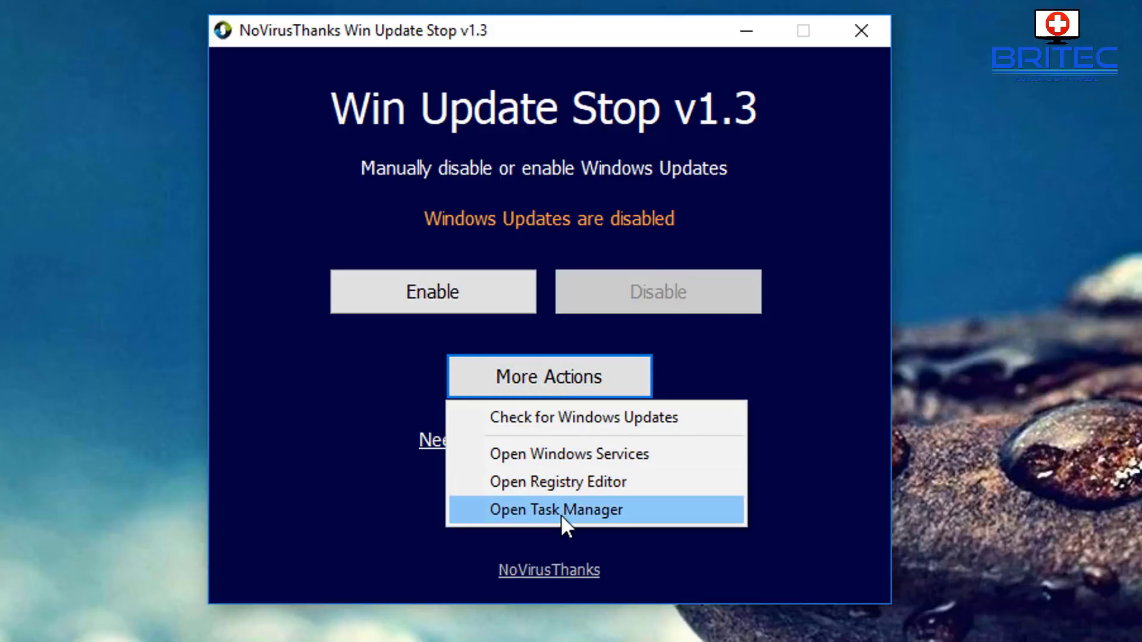
click(919, 349)
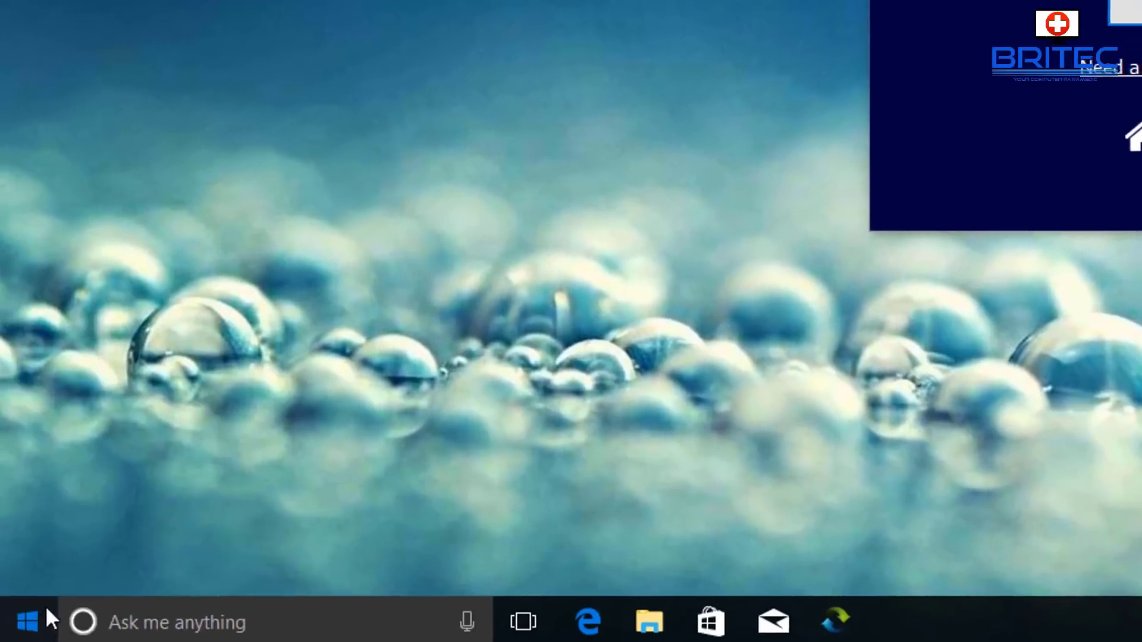
Step: Retry the failed updates on Settings' Windows Update page, which keep failing with error 0x80070422
click(43, 615)
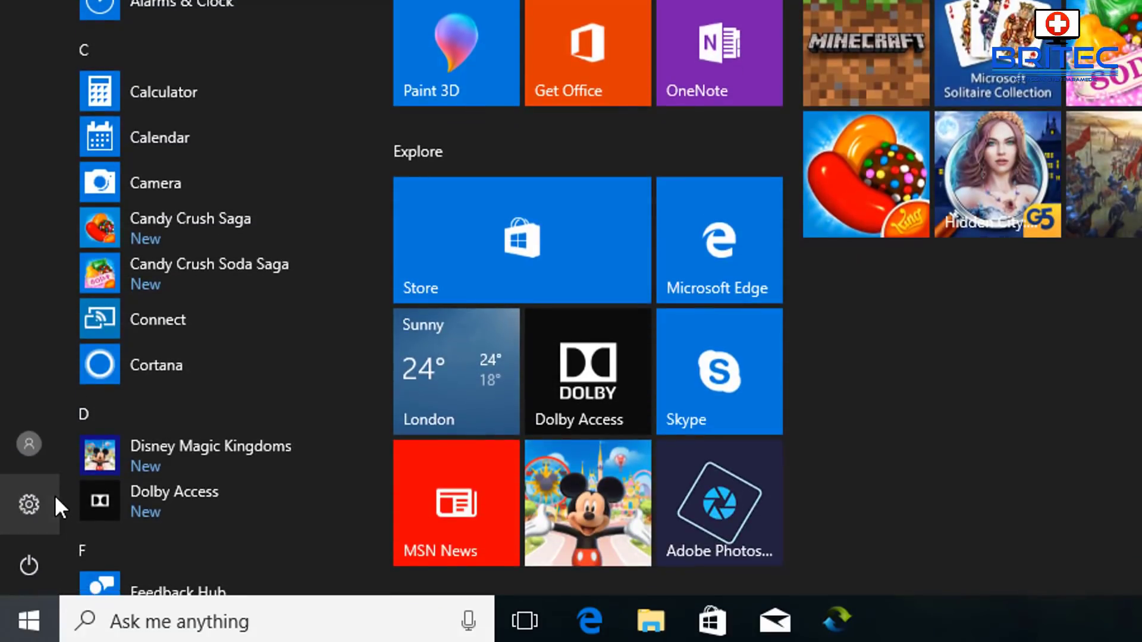
click(55, 500)
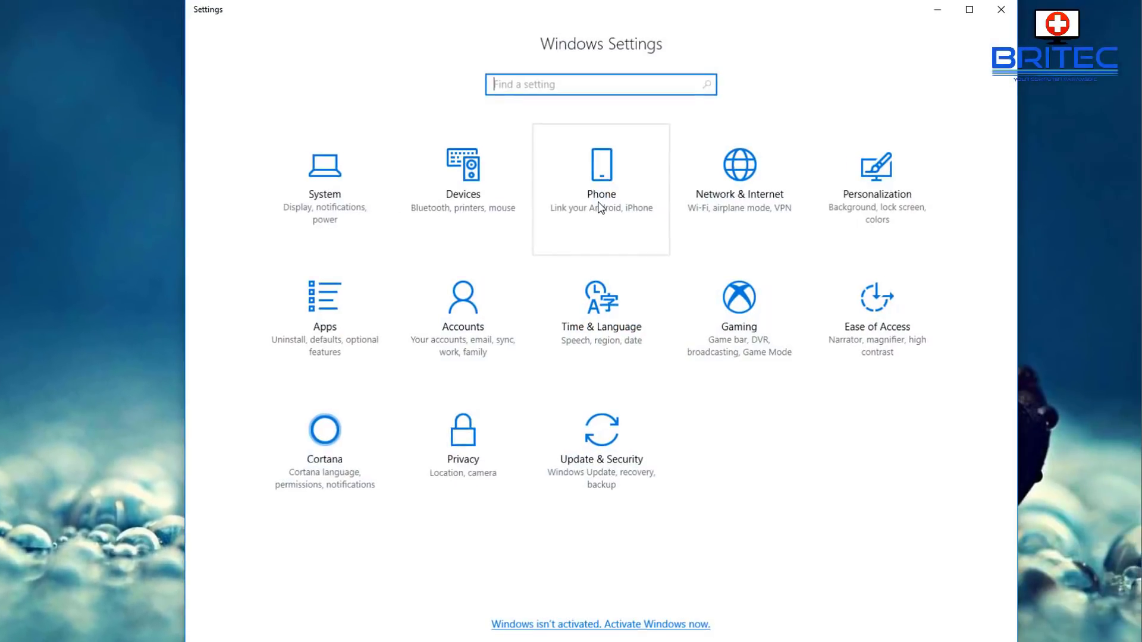
click(603, 443)
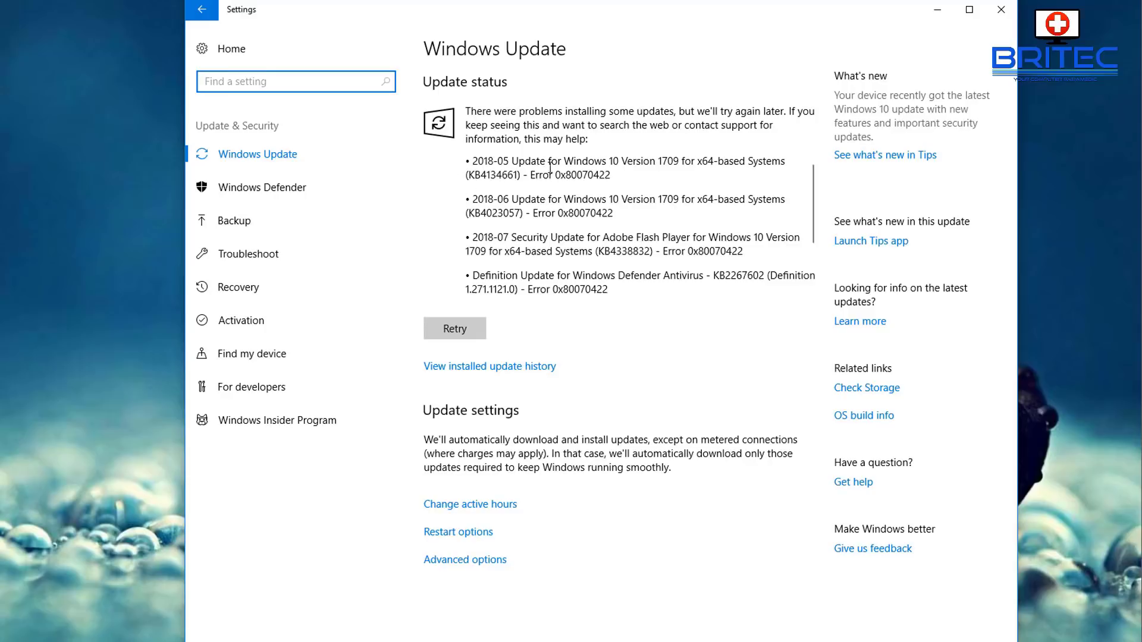
click(454, 332)
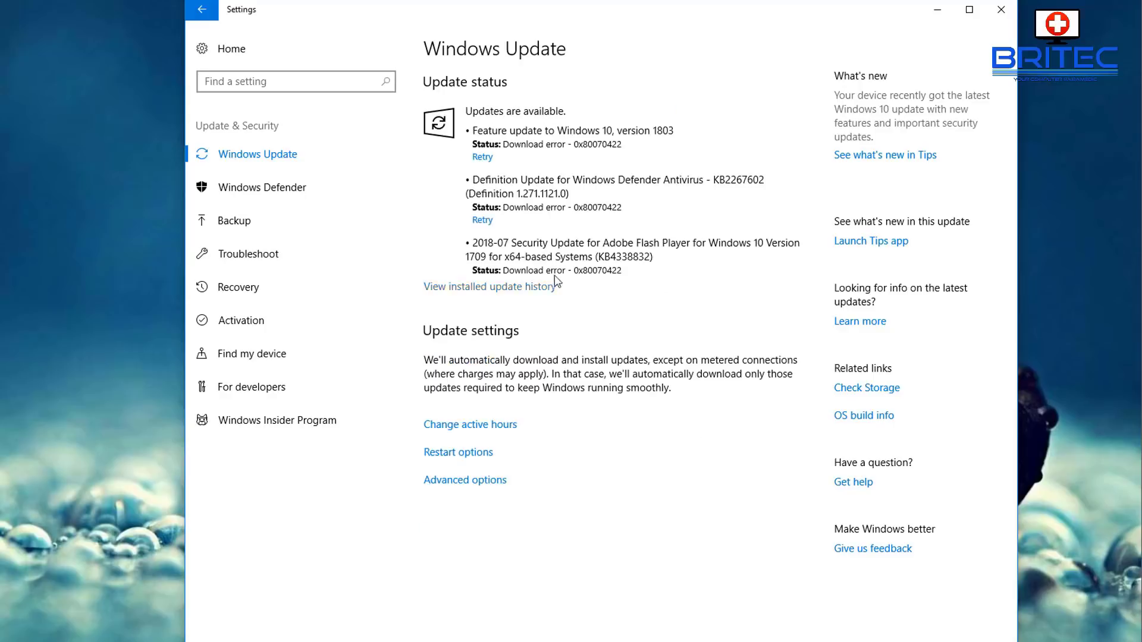
scroll(735, 238, down, 5)
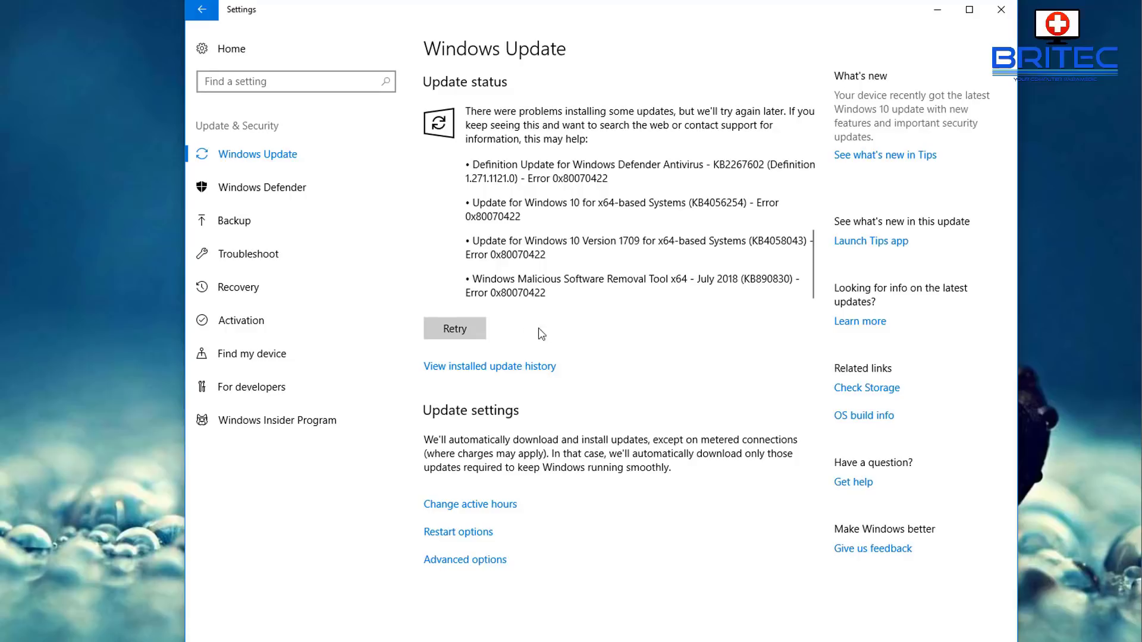
click(466, 331)
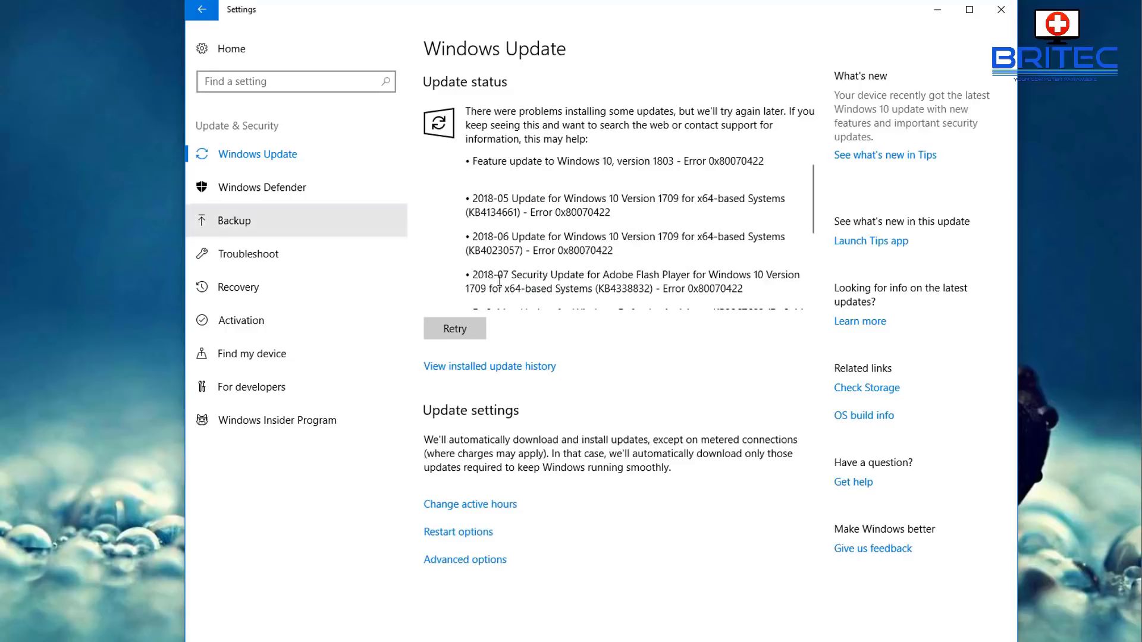
click(454, 333)
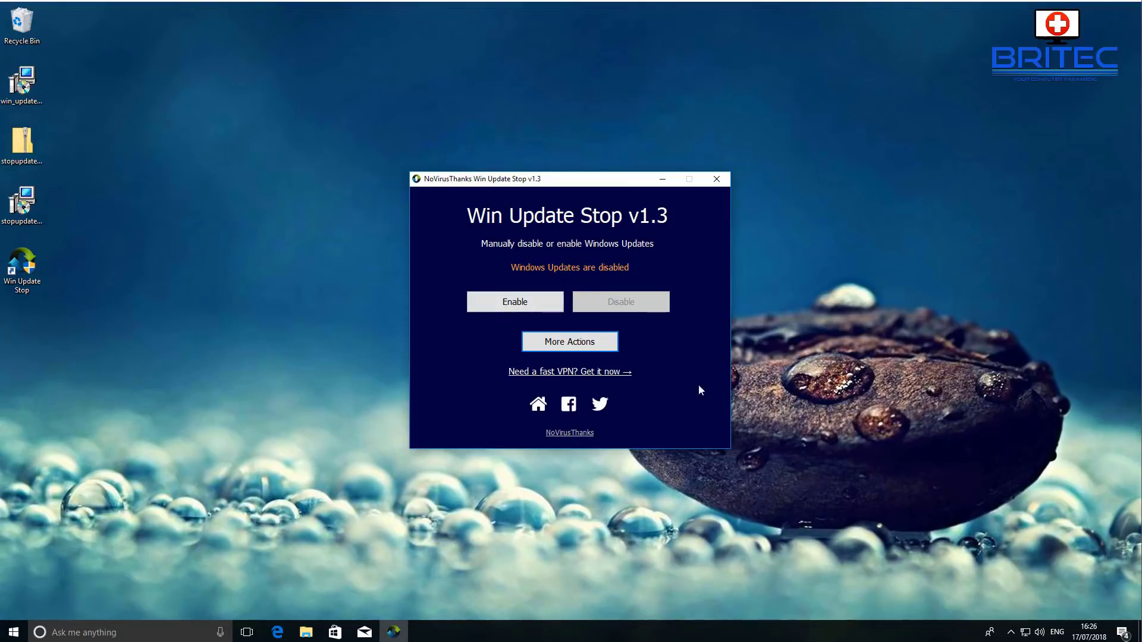
Step: Close the Win Update Stop window
click(717, 179)
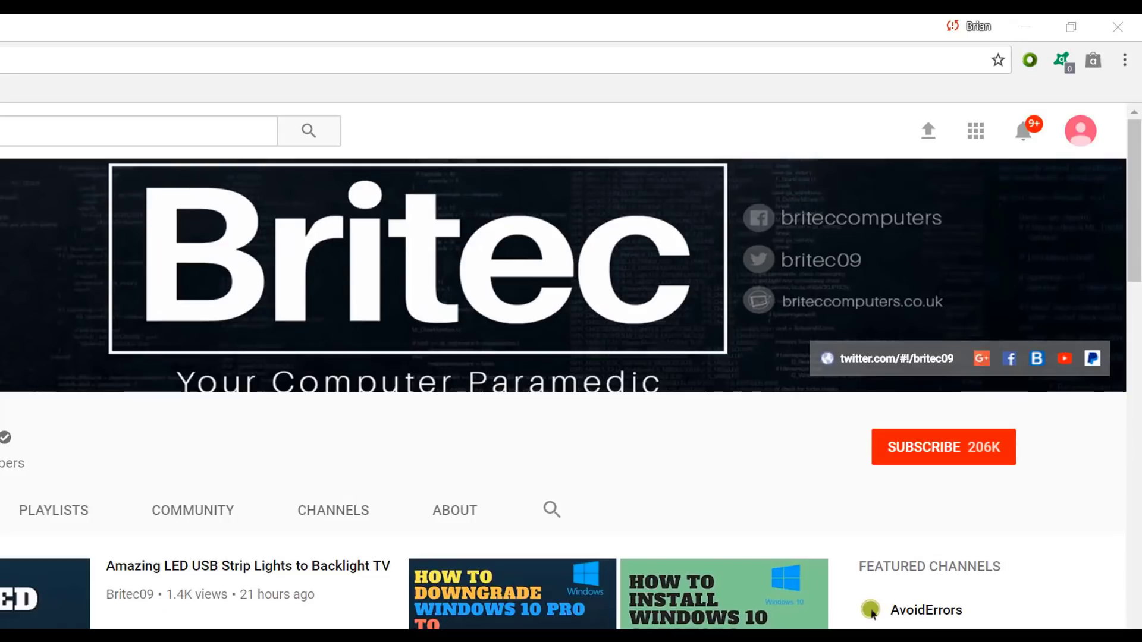
Step: Subscribe to the Britec channel on its YouTube page
click(957, 461)
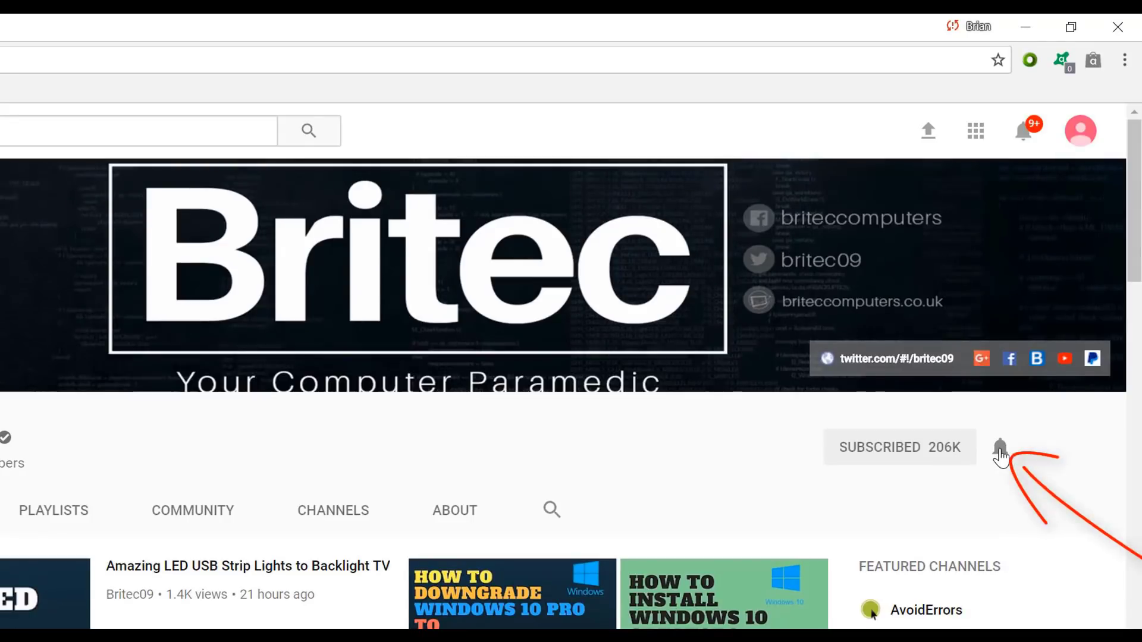